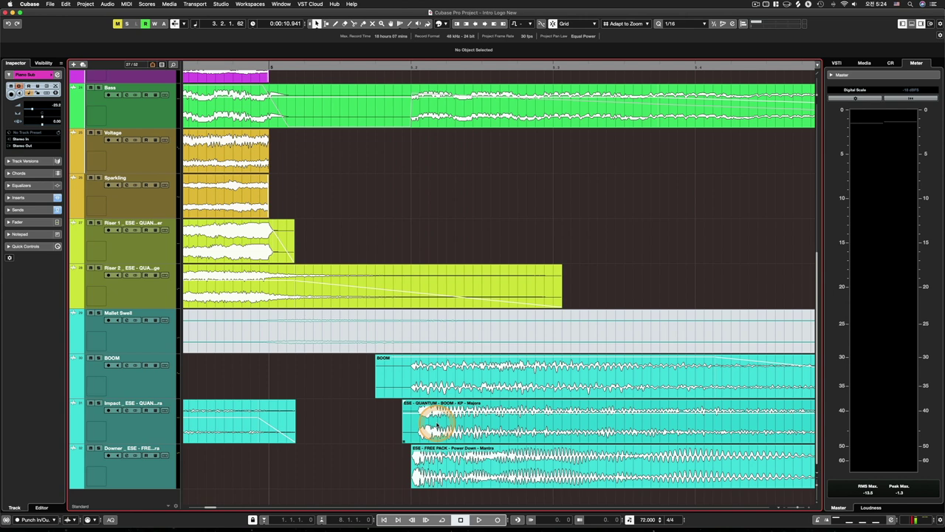
# Step: Select the last ESE - QUANTUM - BOOM - KP - Majora event on the Impact track and play the passage just after bar 5
pyautogui.scroll(-5, 436, 424)
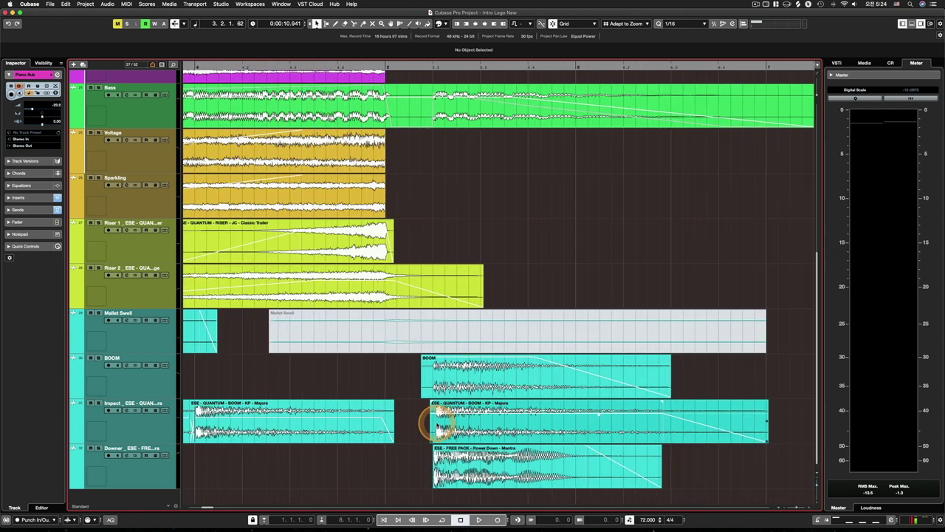
pyautogui.scroll(-3, 436, 425)
pyautogui.scroll(-3, 791, 416)
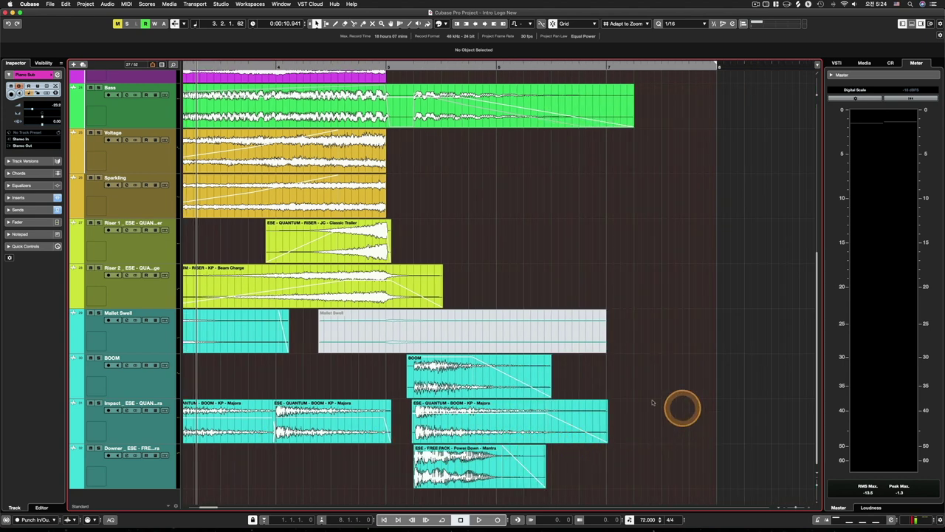
pyautogui.click(426, 421)
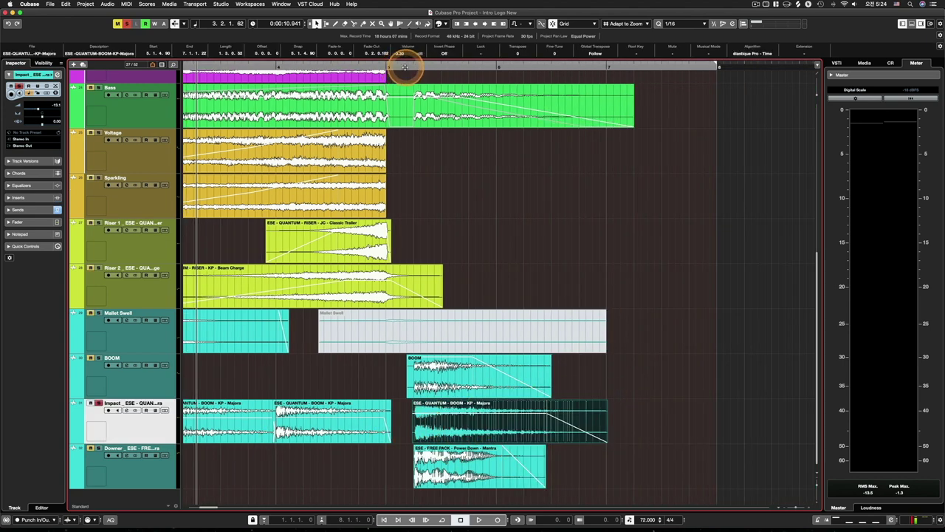
pyautogui.click(407, 66)
pyautogui.press('space')
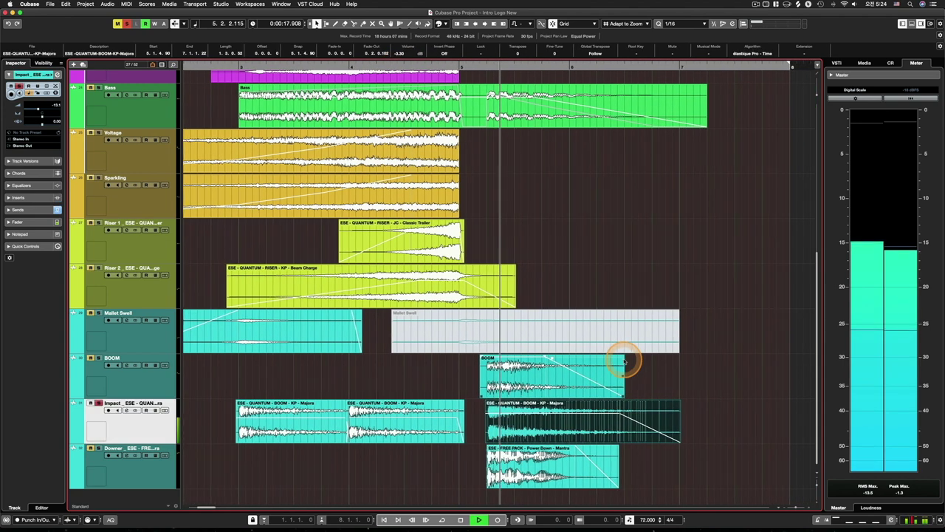
pyautogui.press('space')
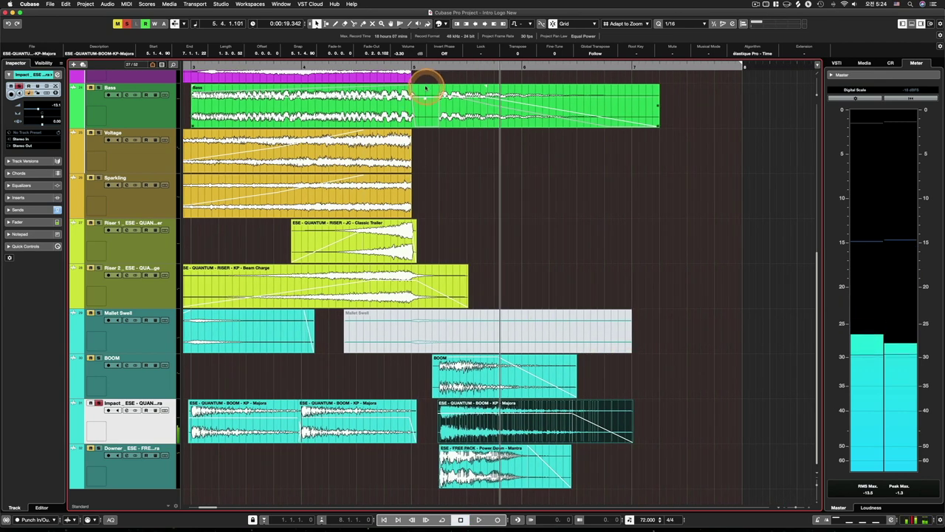
# Step: Try to line up the impact event's attack with beat 5.2 by moving the event along the grid with snap on
pyautogui.press('h')
pyautogui.press('h')
pyautogui.press('h')
pyautogui.press('h')
pyautogui.press('h')
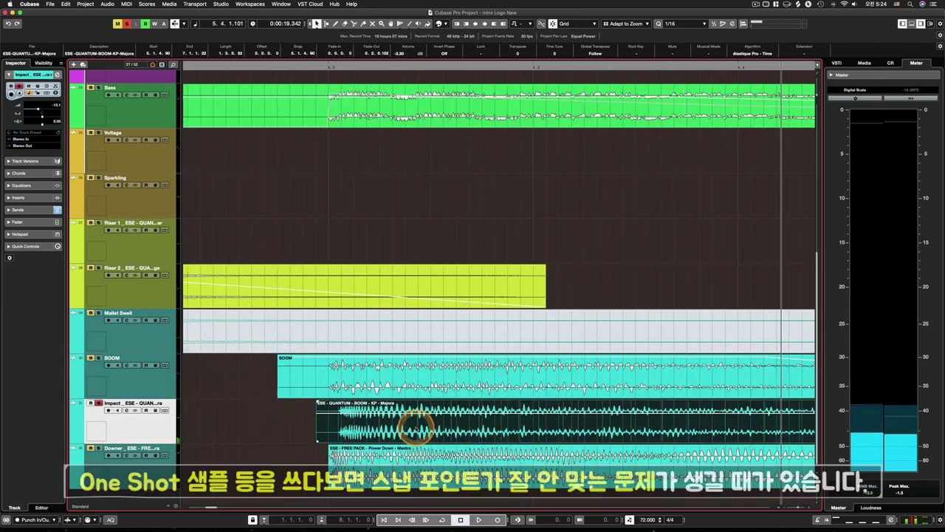
pyautogui.press('g')
pyautogui.press('g')
pyautogui.press('g')
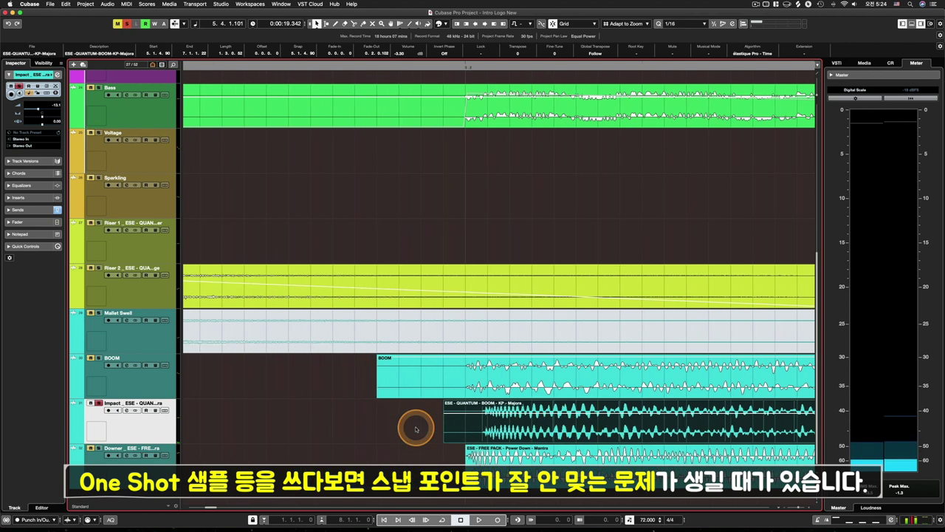
pyautogui.moveTo(482, 426); pyautogui.dragTo(511, 430)
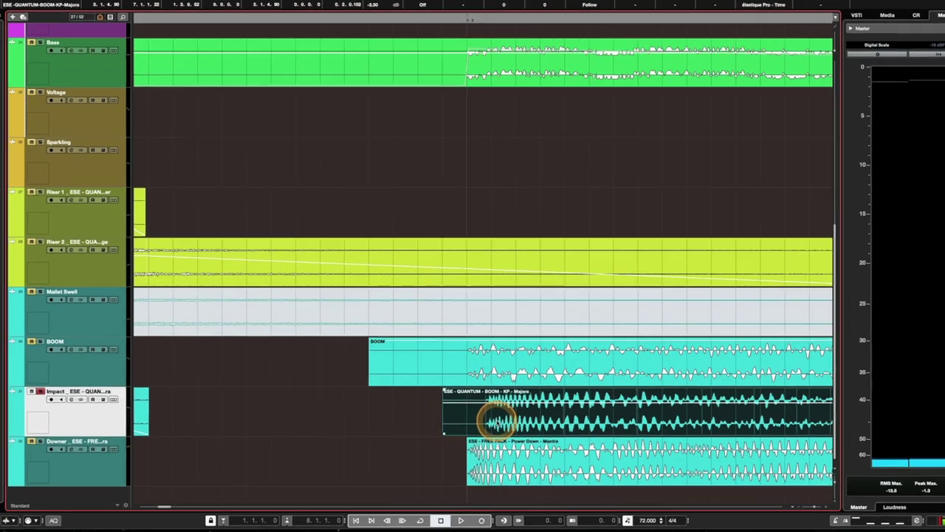
pyautogui.hscroll(-3, 423, 410)
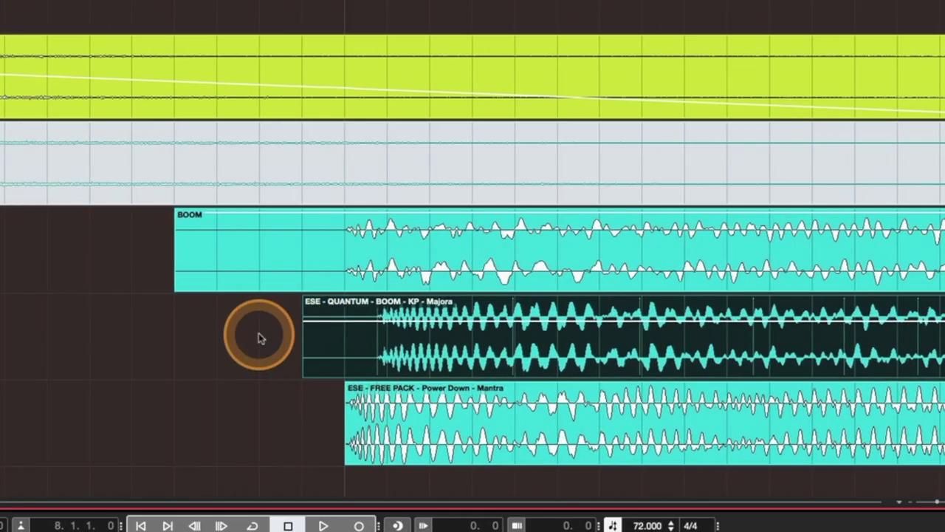
pyautogui.hscroll(2, 440, 412)
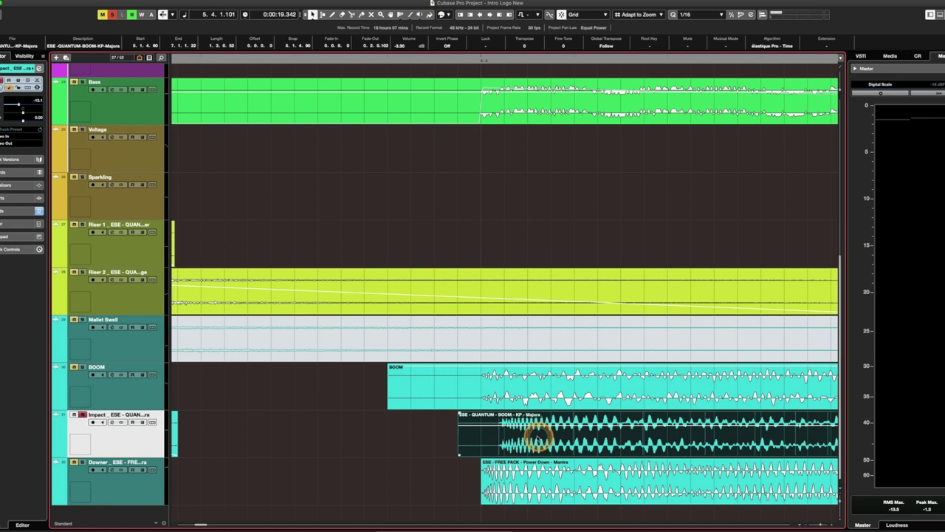
pyautogui.moveTo(538, 439)
pyautogui.mouseDown()
pyautogui.moveTo(500, 441)
pyautogui.moveTo(546, 440)
pyautogui.mouseUp()
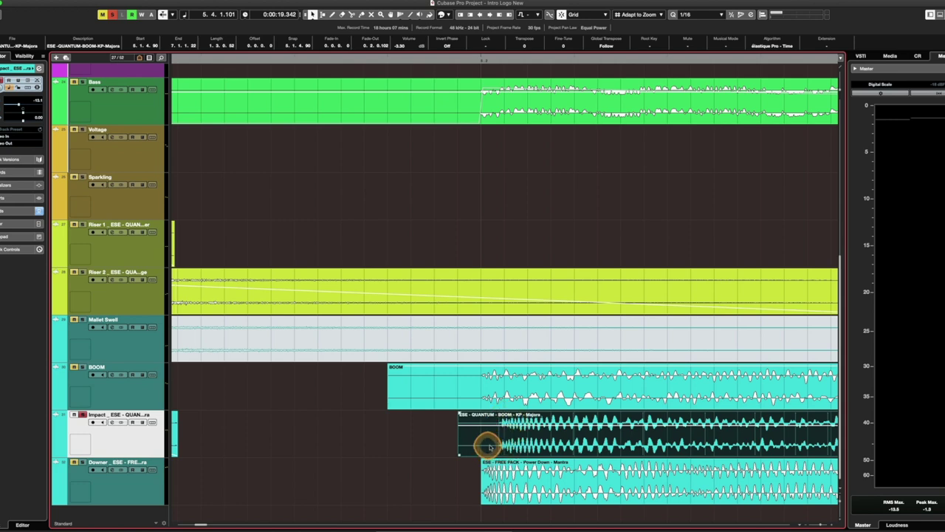
pyautogui.press('super+z')
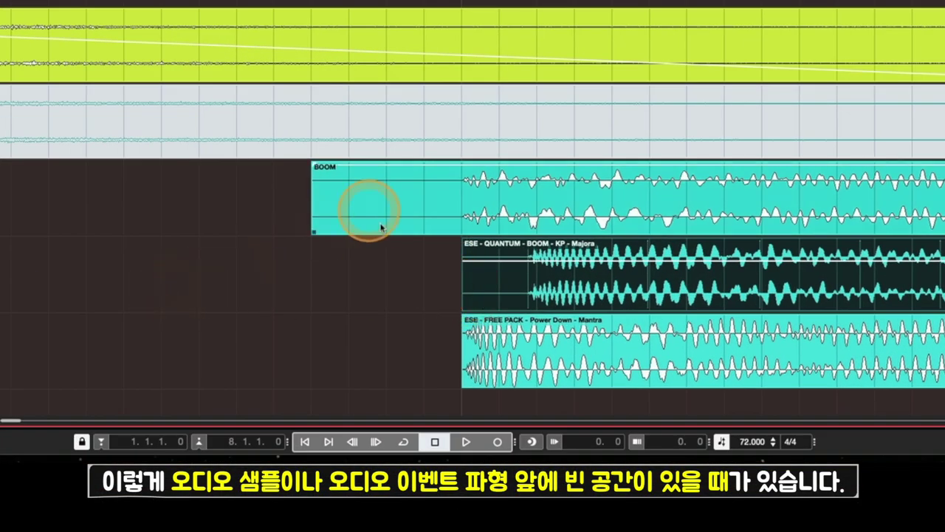
pyautogui.moveTo(553, 274); pyautogui.dragTo(513, 286)
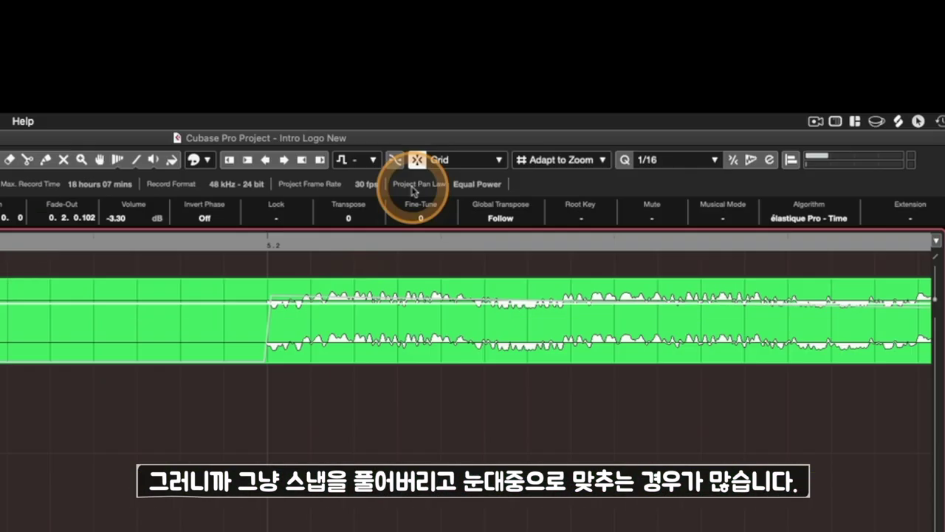
# Step: Turn snap off and move the impact event by eye so its attack starts at beat 5.2
pyautogui.click(415, 161)
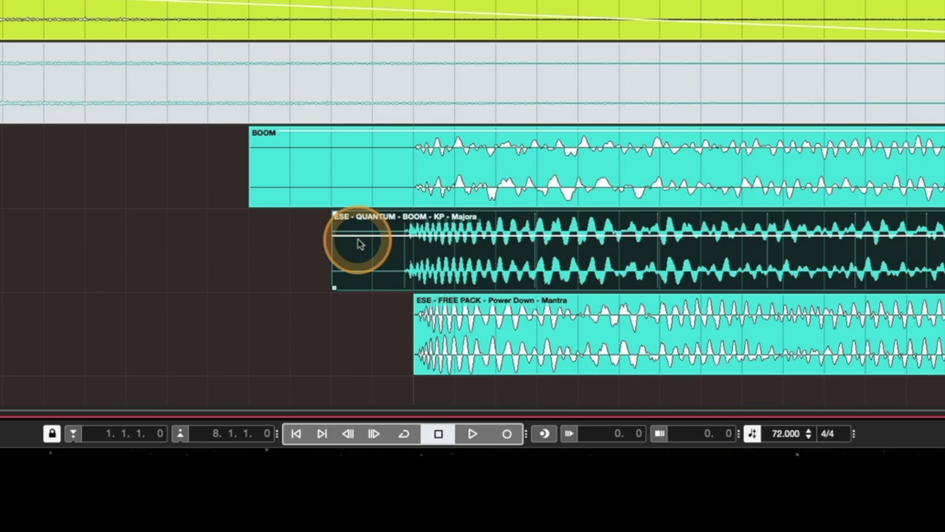
pyautogui.scroll(3, 358, 243)
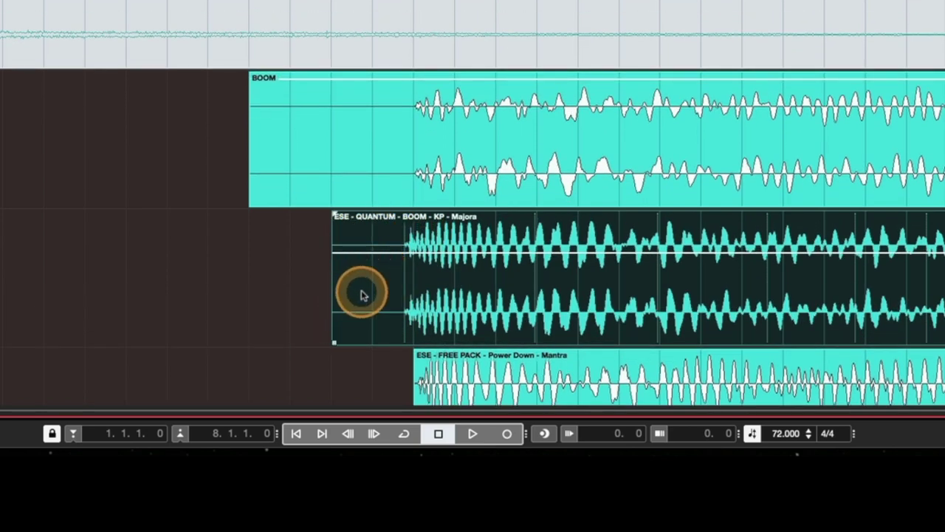
pyautogui.moveTo(361, 294); pyautogui.dragTo(370, 294)
pyautogui.scroll(-3, 386, 285)
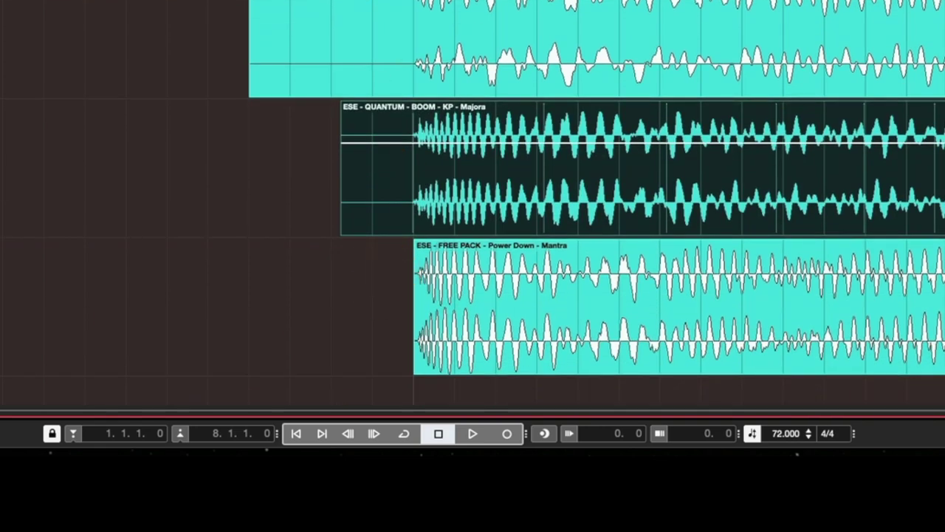
pyautogui.click(400, 207)
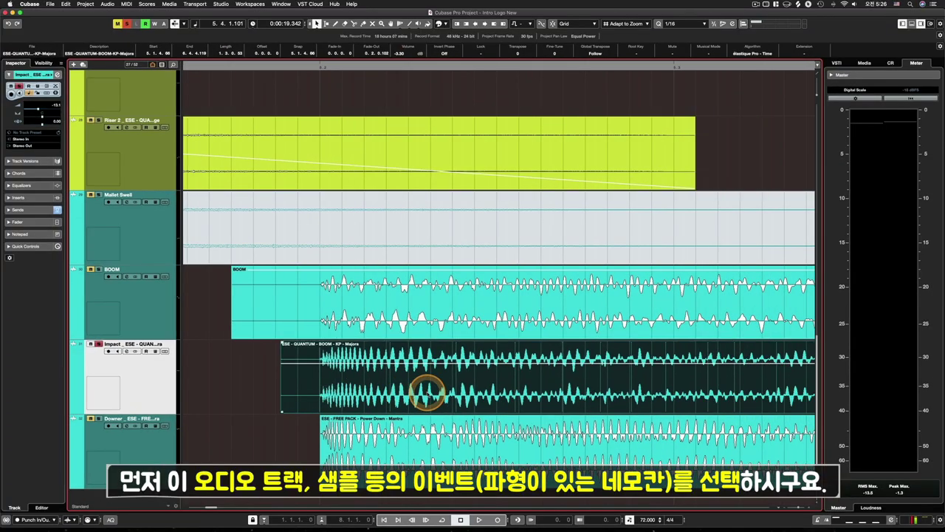
# Step: Open the impact event at beat 5.2 in the Sample Editor and enlarge the editor window
pyautogui.hscroll(-2, 427, 393)
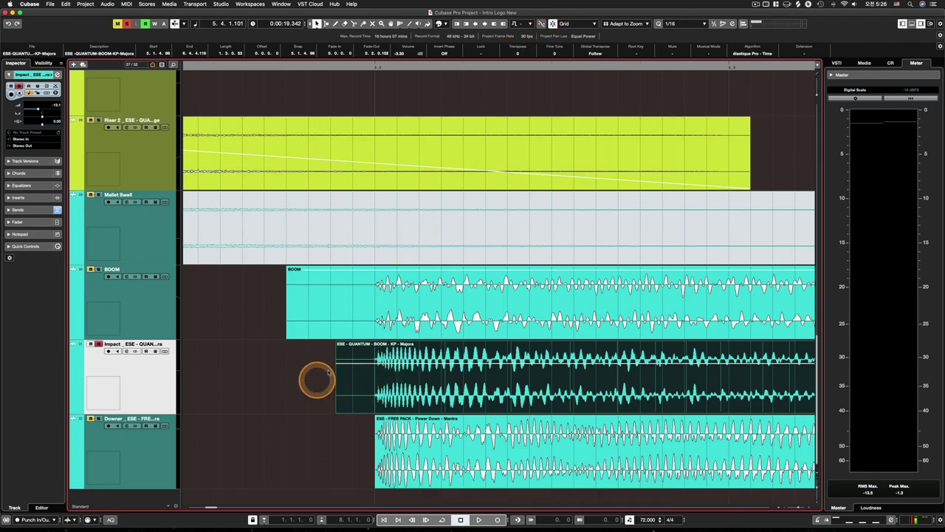
pyautogui.scroll(-8, 396, 397)
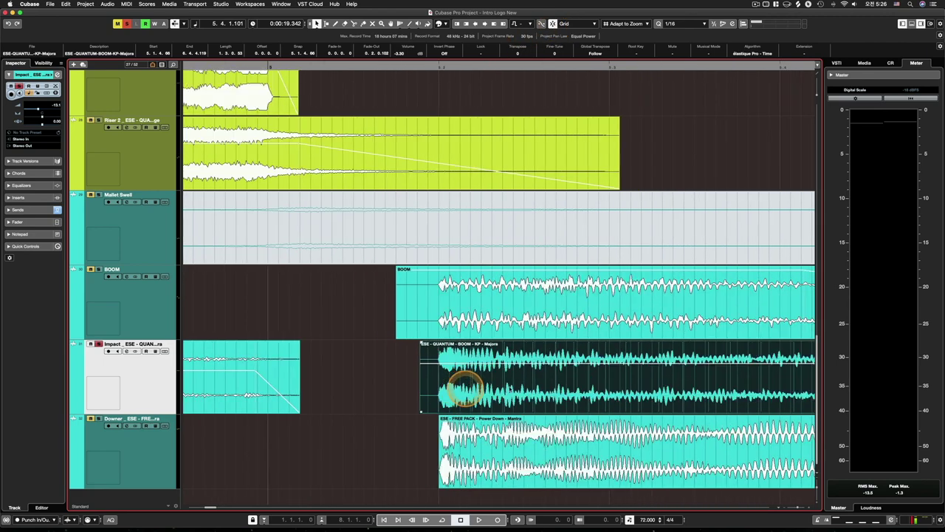
pyautogui.scroll(5, 547, 384)
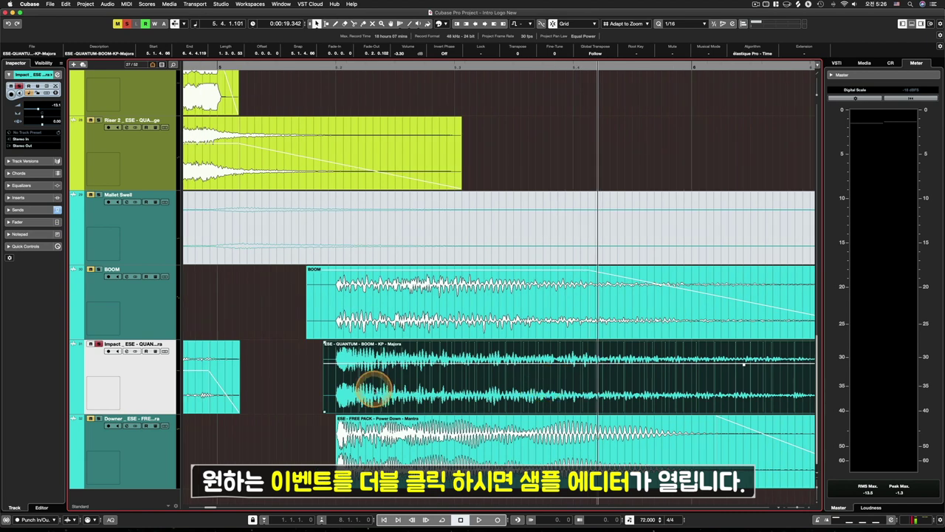
pyautogui.doubleClick(373, 388)
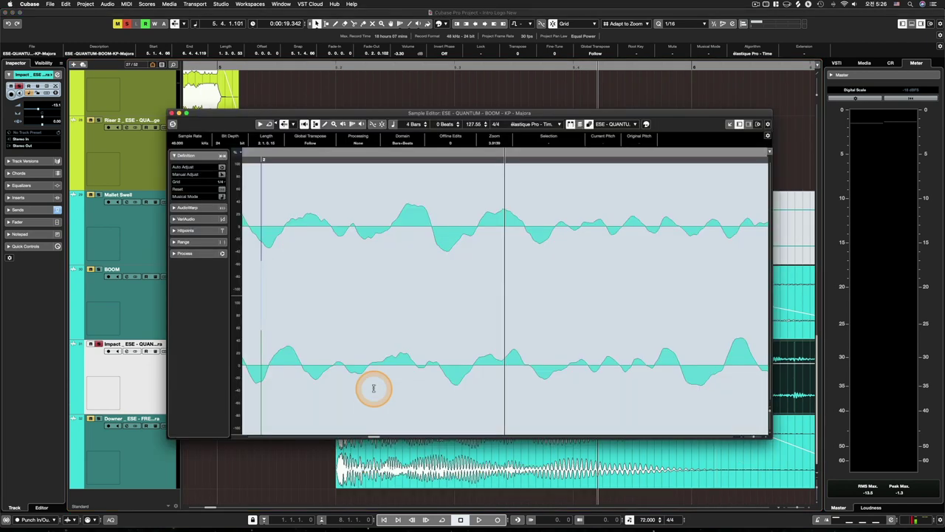
pyautogui.doubleClick(308, 113)
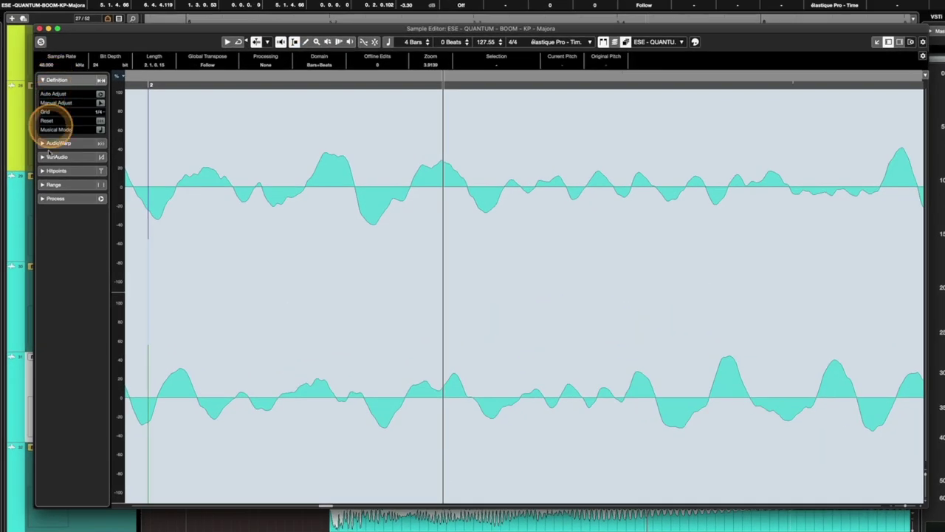
# Step: Look through the VariAudio and Range sections of the Sample Editor and reopen the Definition section
pyautogui.click(106, 171)
pyautogui.click(57, 174)
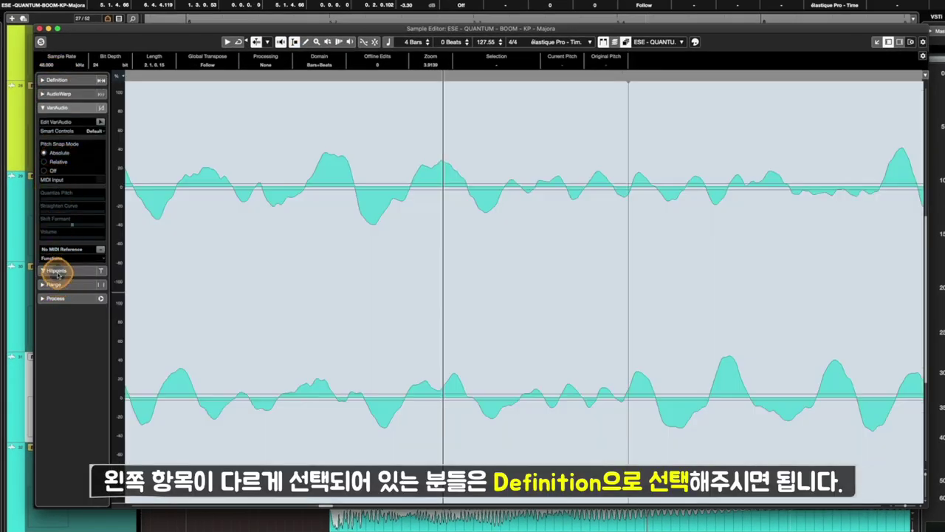
pyautogui.click(58, 290)
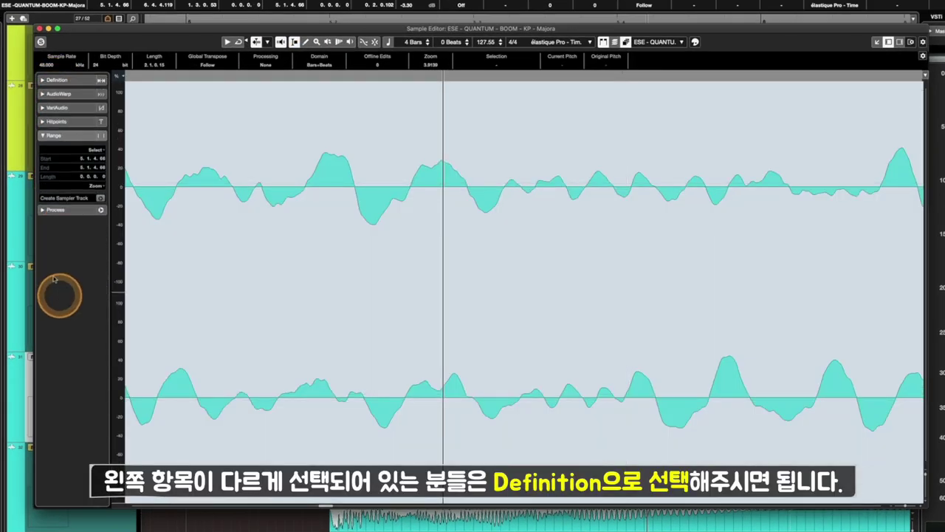
pyautogui.click(55, 81)
# Step: Move the event snap point from the event start to the beginning of the waveform's attack, and close the Sample Editor
pyautogui.scroll(4, 352, 276)
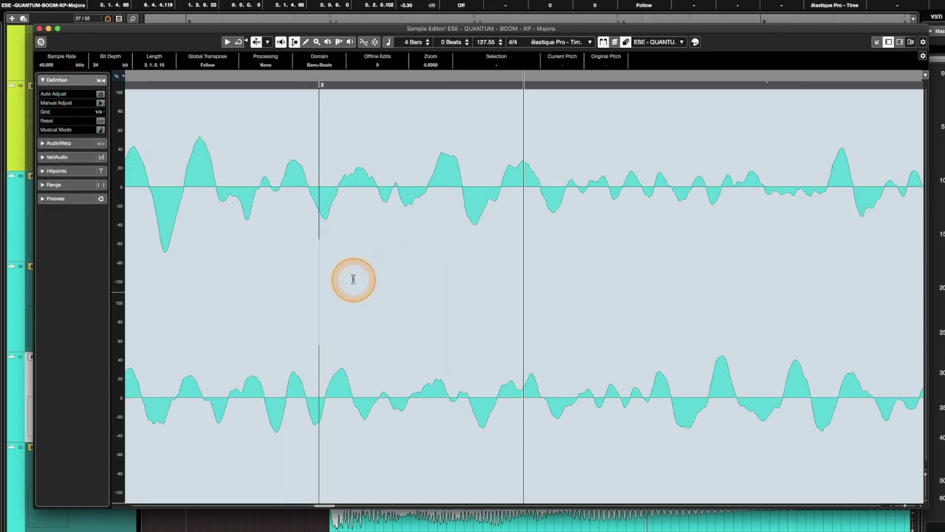
pyautogui.scroll(-10, 424, 267)
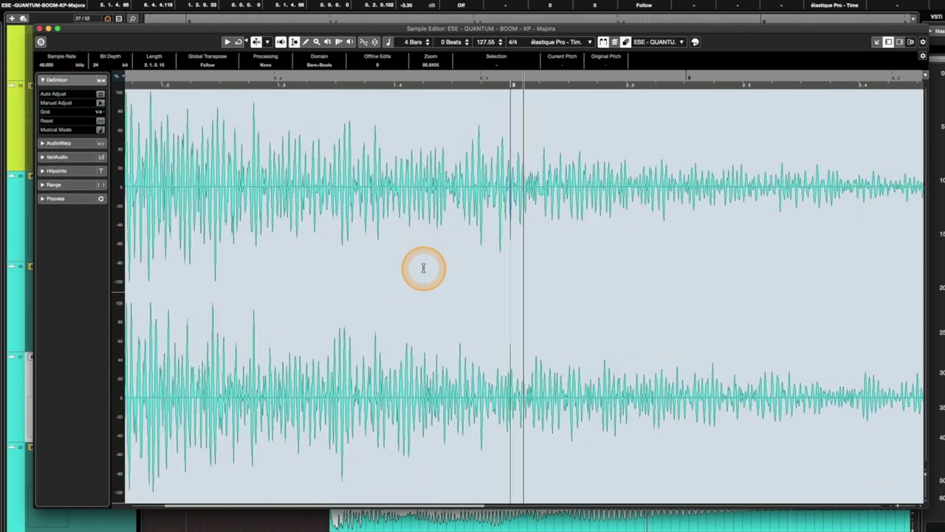
pyautogui.scroll(-2, 423, 267)
pyautogui.scroll(8, 291, 257)
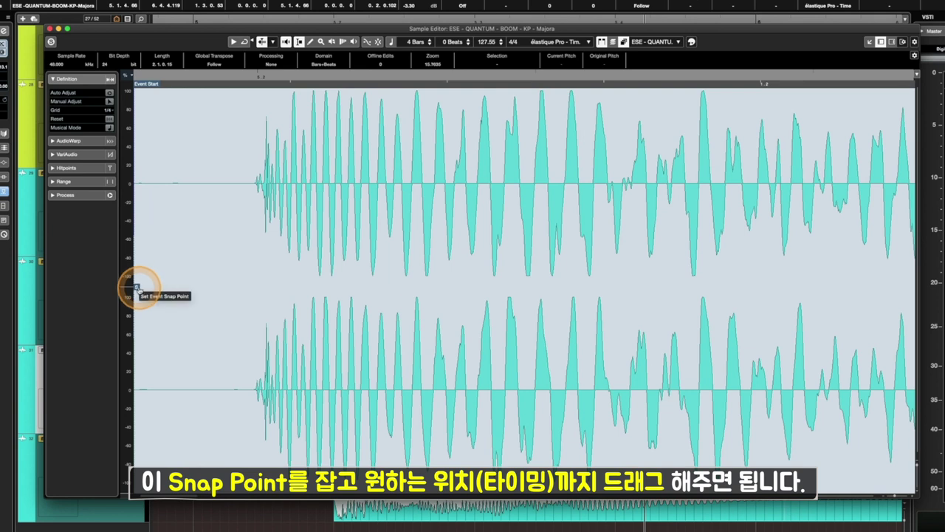
pyautogui.moveTo(137, 287); pyautogui.dragTo(258, 289)
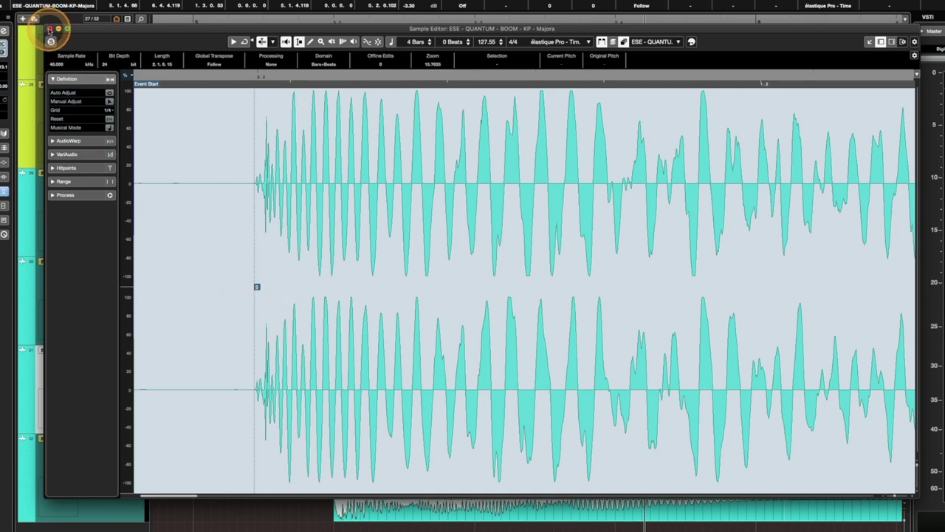
pyautogui.click(49, 29)
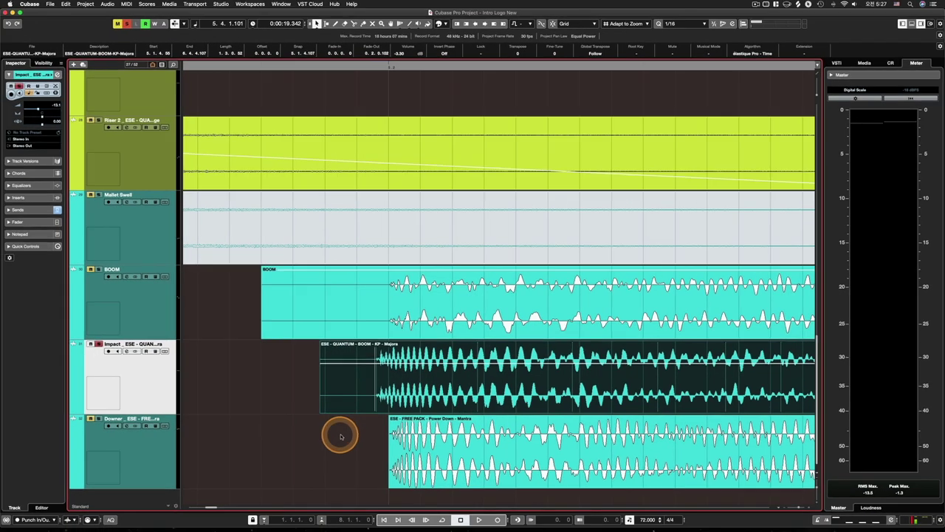
# Step: Deselect the impact event and turn snap back on with the Grid type and the Adapt to Zoom grid
pyautogui.click(364, 375)
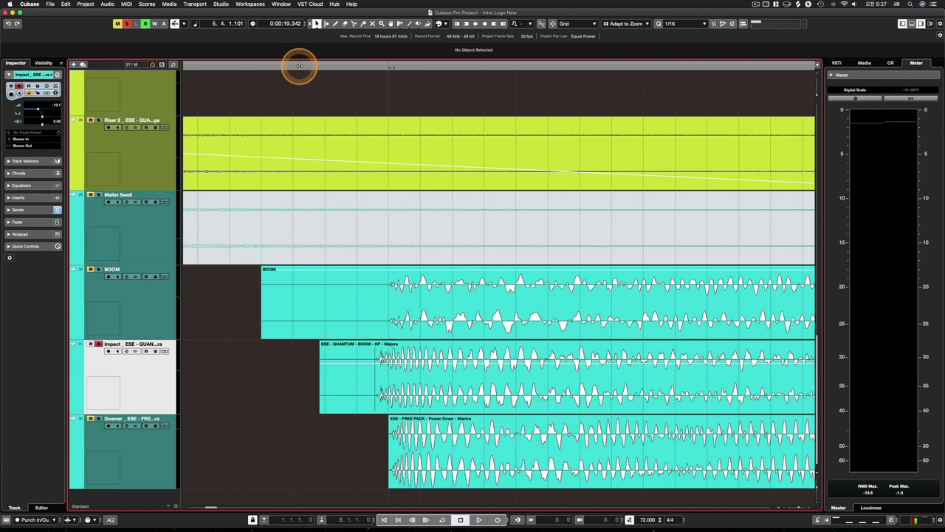
pyautogui.click(349, 142)
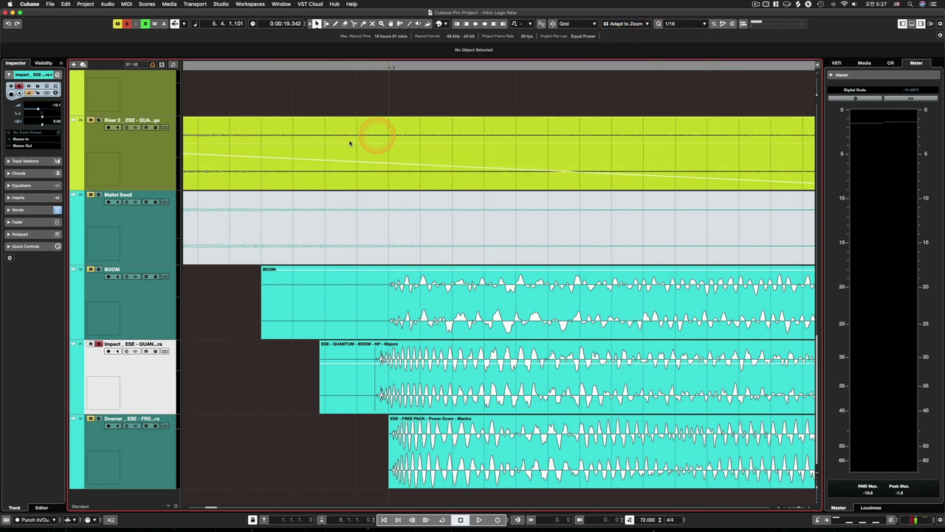
pyautogui.click(288, 392)
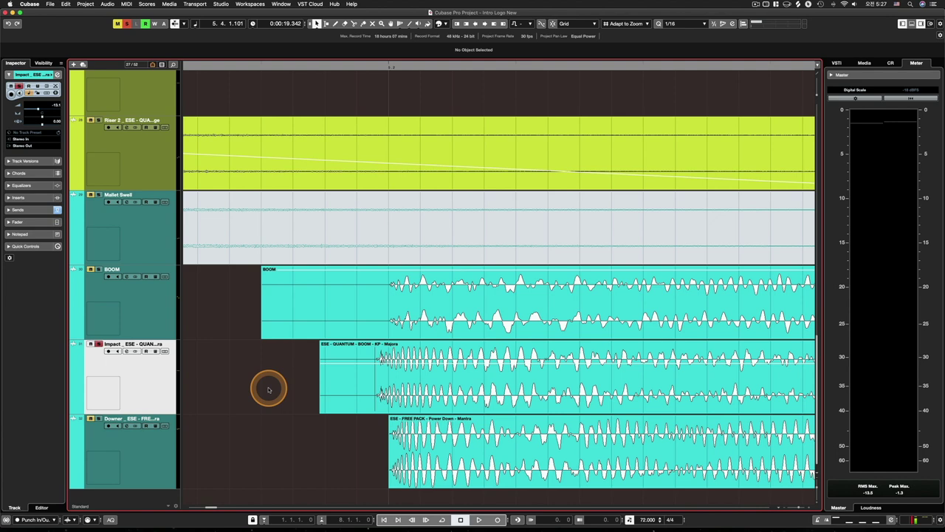
pyautogui.click(404, 365)
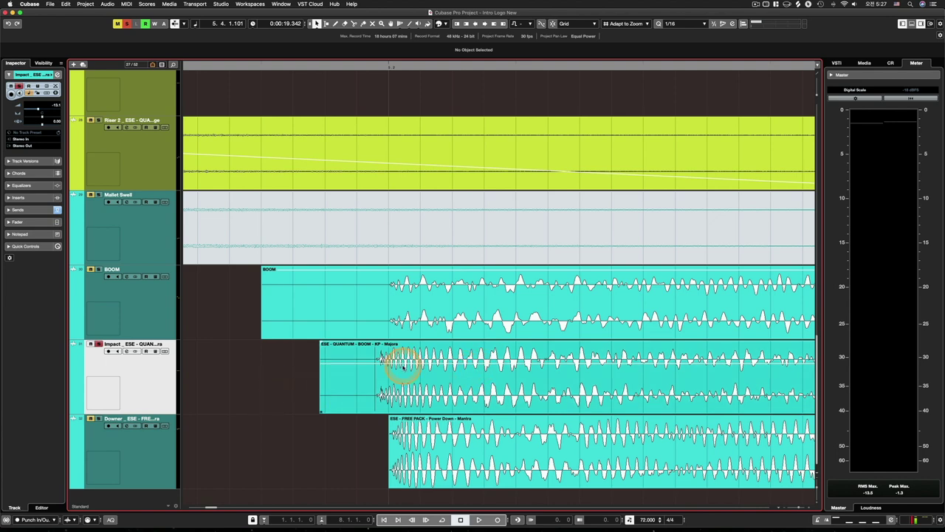
pyautogui.click(554, 23)
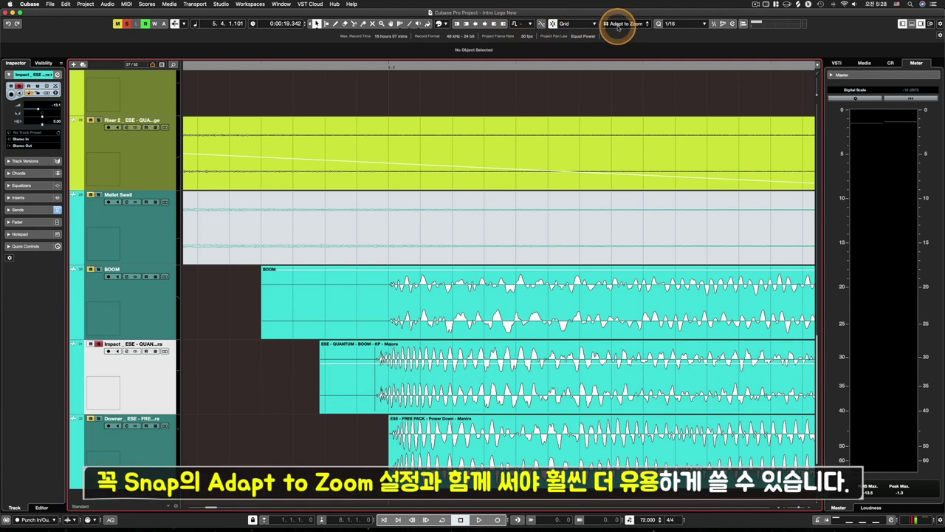
pyautogui.click(382, 358)
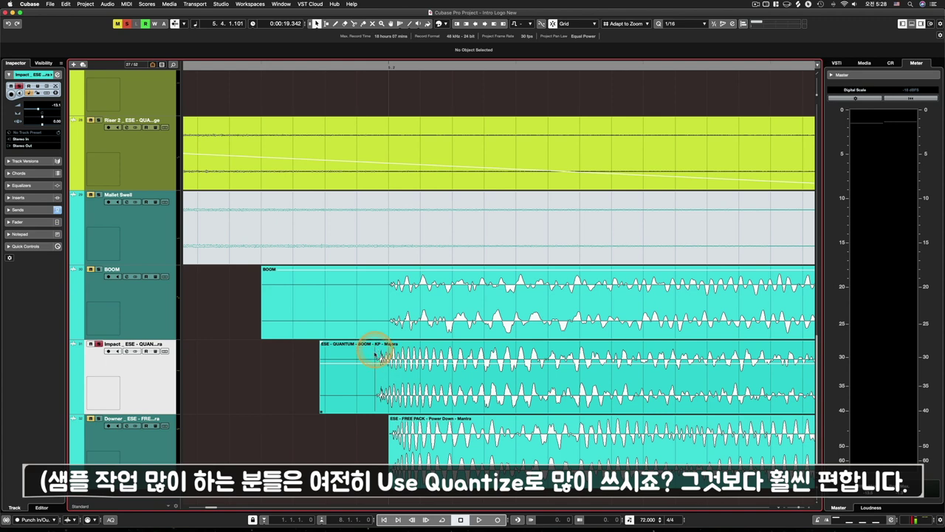
# Step: Move the impact event so its snap point lands on the beat 5.2 grid line, deselect it and place the cursor just before the attack
pyautogui.moveTo(375, 410); pyautogui.dragTo(389, 358)
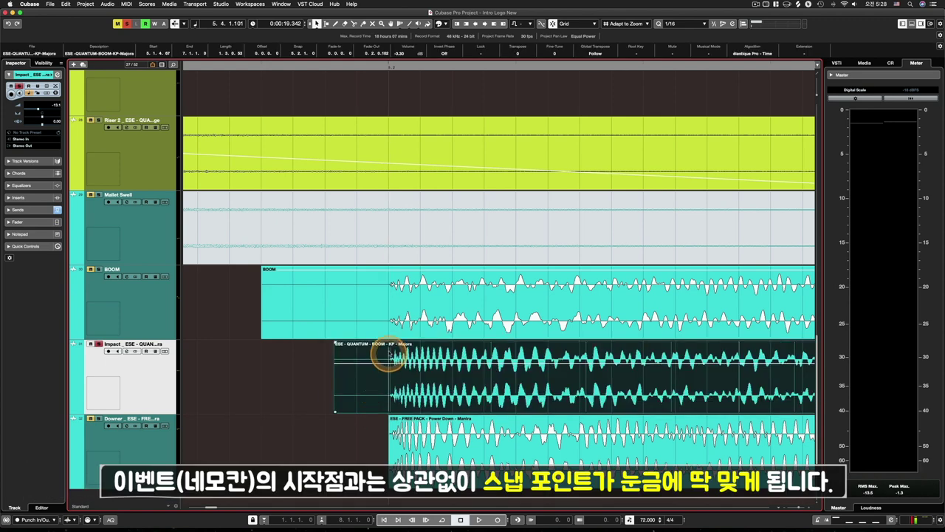
pyautogui.click(390, 86)
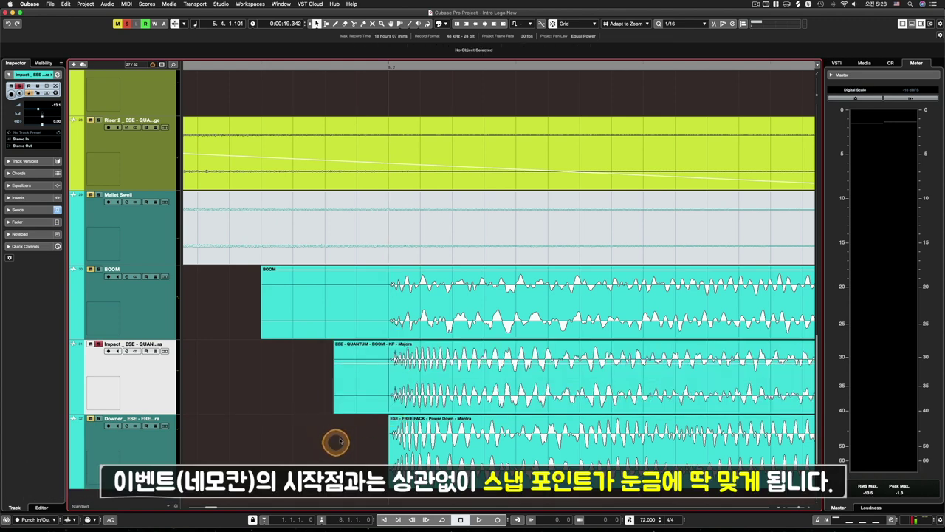
pyautogui.scroll(-3, 390, 87)
pyautogui.click(377, 65)
pyautogui.click(401, 389)
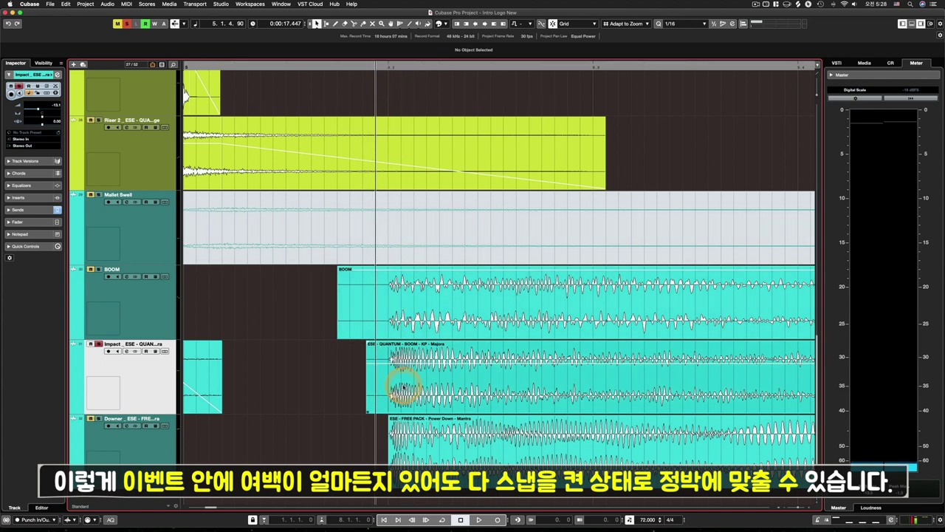
pyautogui.click(385, 375)
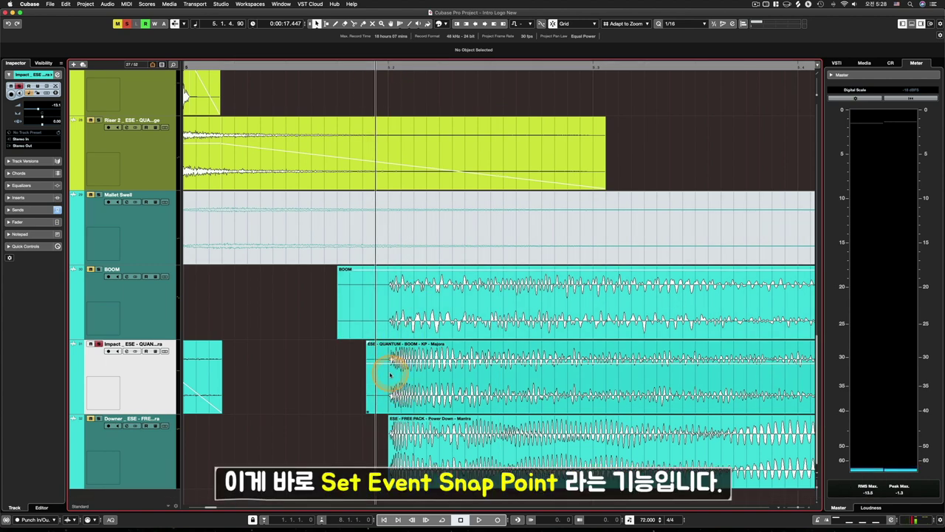
# Step: Reopen the impact event in the Sample Editor to check the snap point at the attack, and close the editor
pyautogui.scroll(3, 390, 375)
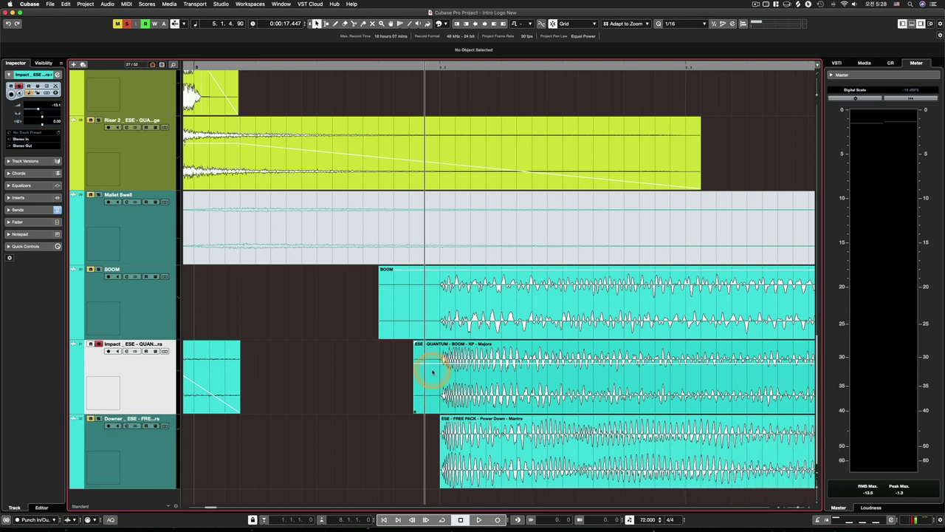
pyautogui.doubleClick(445, 382)
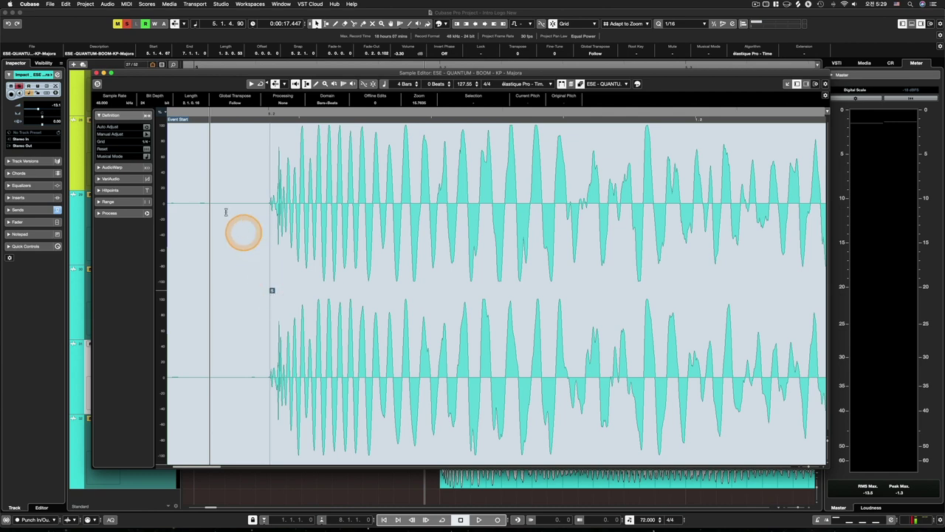
pyautogui.click(97, 72)
# Step: Play the project from before beat 5.2 through the impact's attack to check its timing, and stop playback
pyautogui.scroll(3, 427, 332)
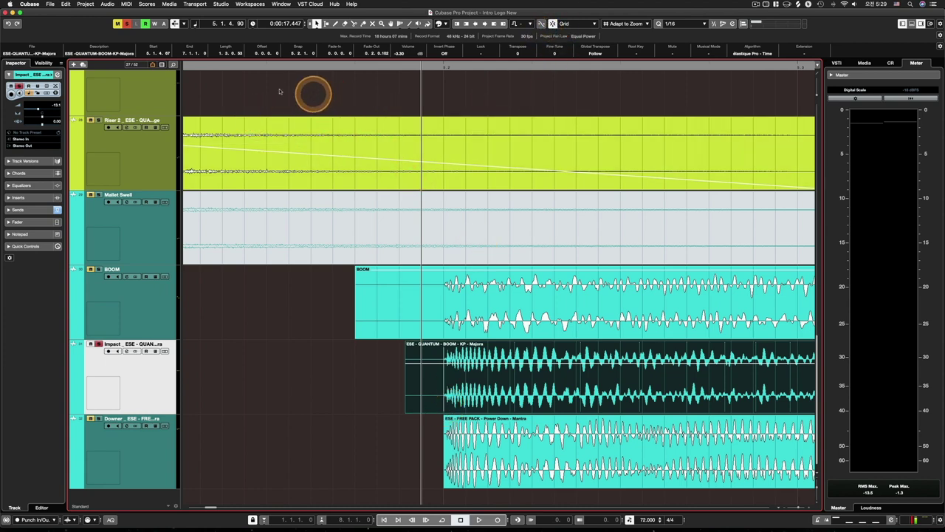
pyautogui.click(232, 69)
pyautogui.press('space')
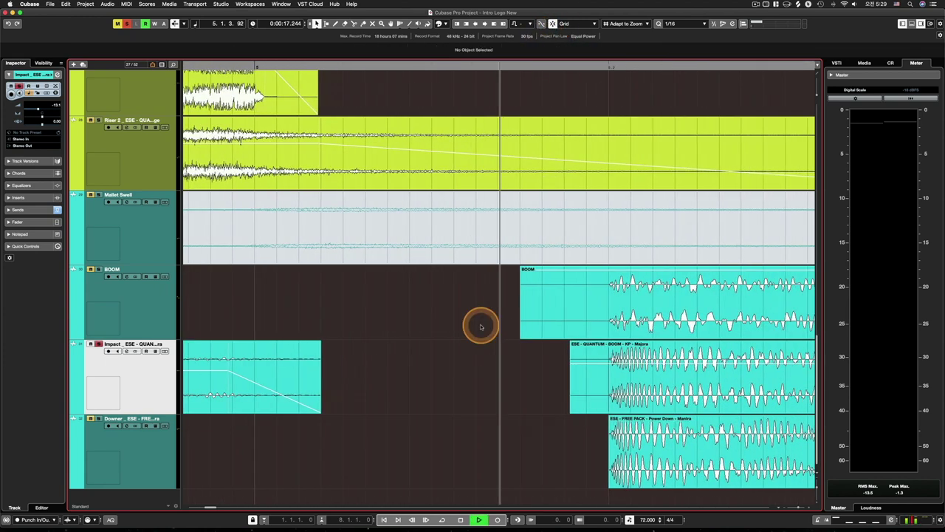
pyautogui.scroll(-2, 605, 325)
pyautogui.press('g')
pyautogui.press('g')
pyautogui.press('g')
pyautogui.press('g')
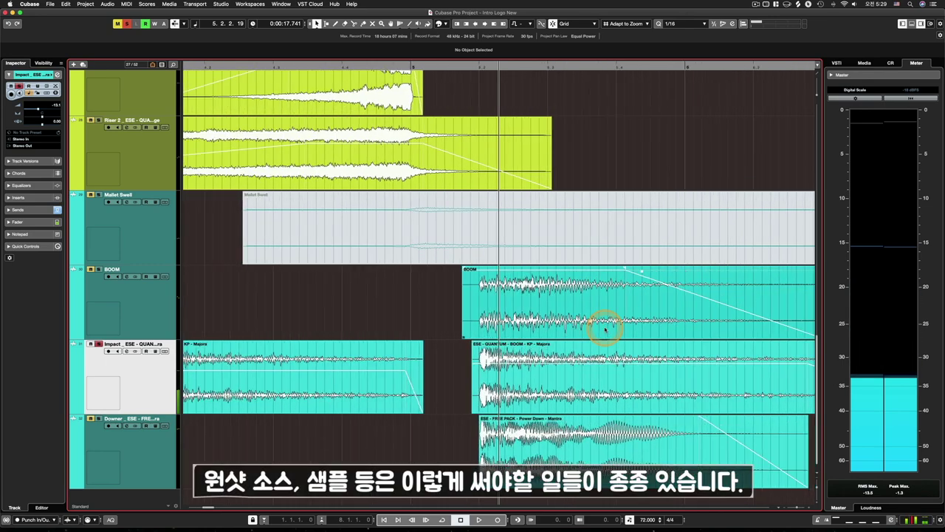
# Step: Select the impact event and examine the silence between the event's start and its attack on beat 5.2
pyautogui.hscroll(3, 604, 325)
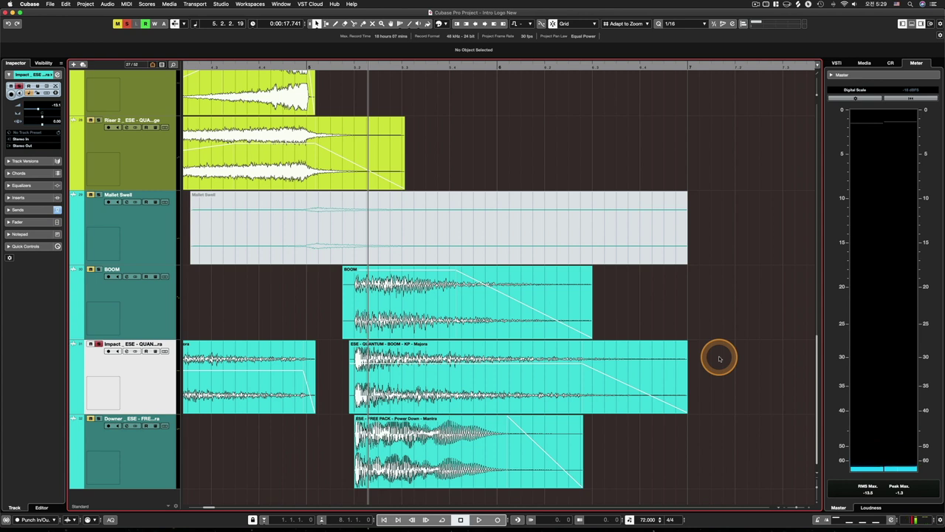
pyautogui.click(352, 401)
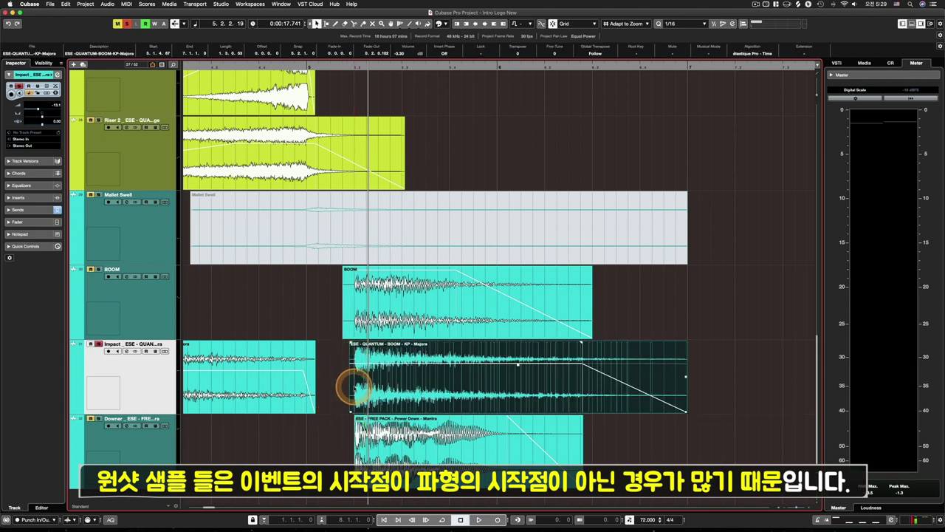
pyautogui.press('h')
pyautogui.press('h')
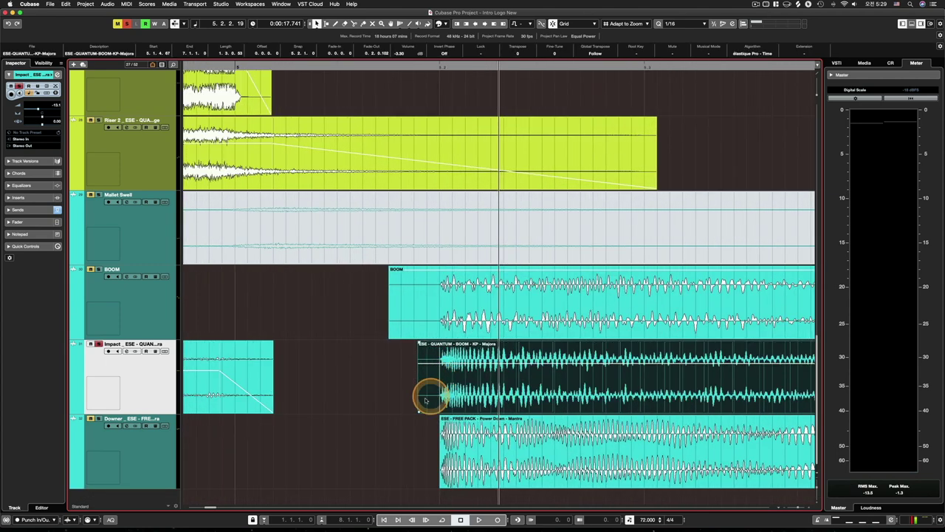